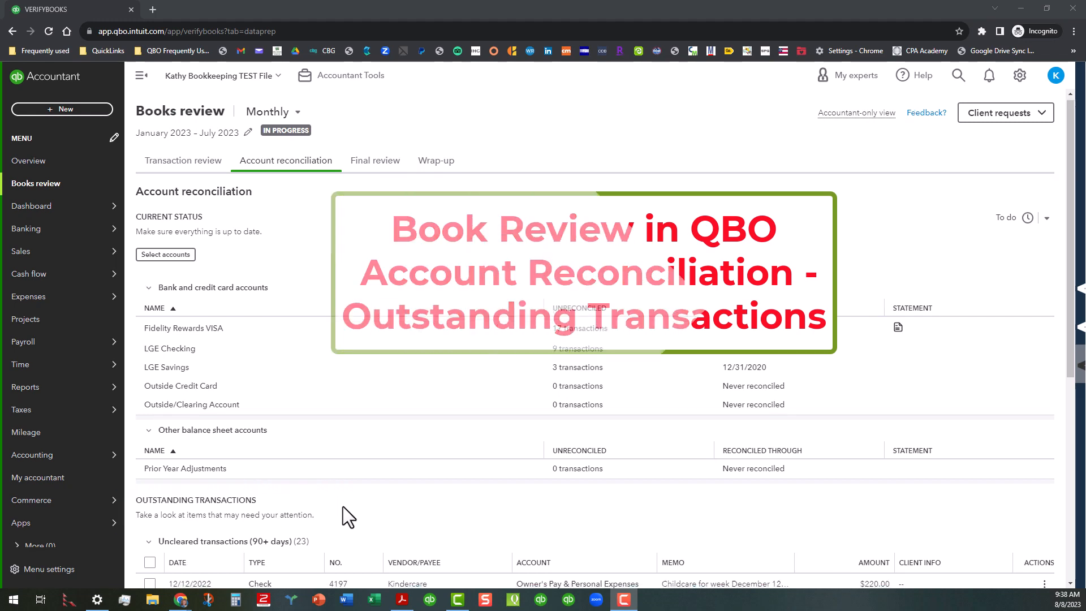
pyautogui.scroll(-3, 343, 507)
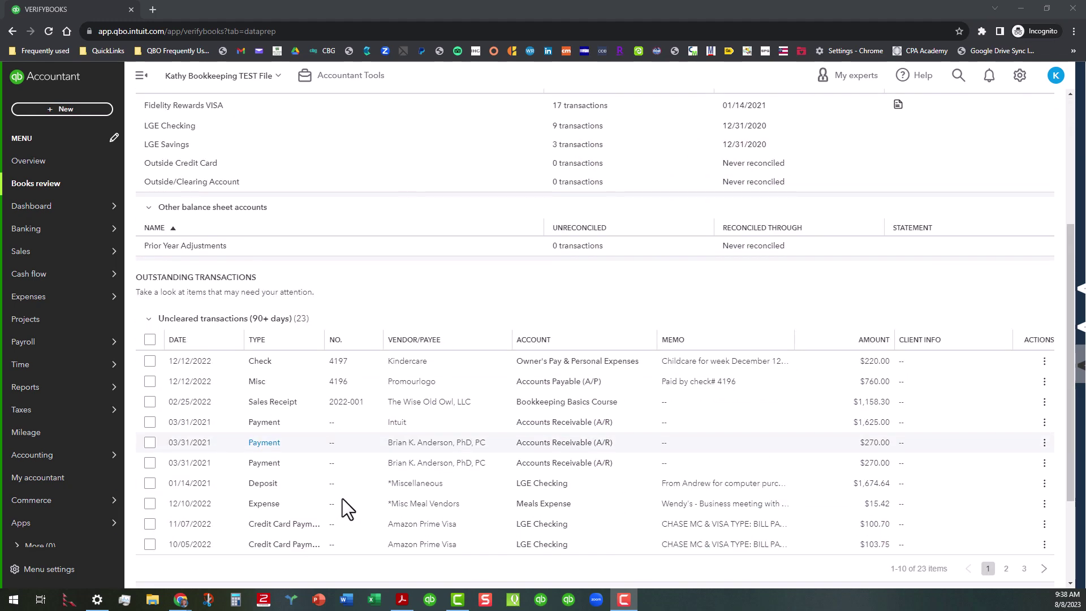
pyautogui.scroll(-1, 342, 498)
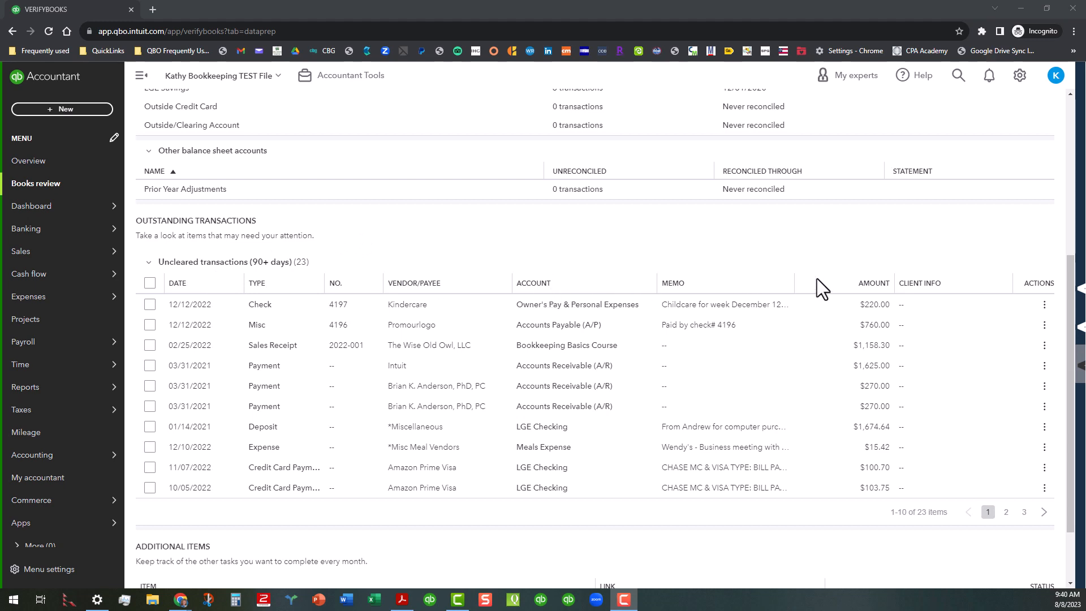
# Step: Page forward to the last page of uncleared transactions, items 21–23 of 23
pyautogui.click(1043, 511)
pyautogui.click(1043, 512)
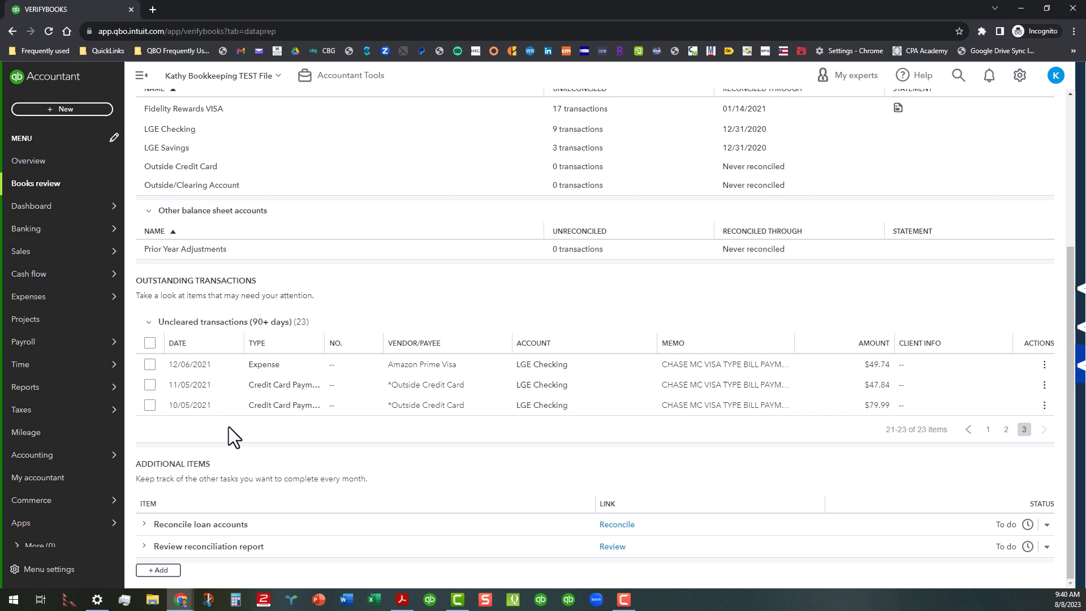
# Step: Select all three transactions on the page and start an Ask client request about them
pyautogui.click(150, 343)
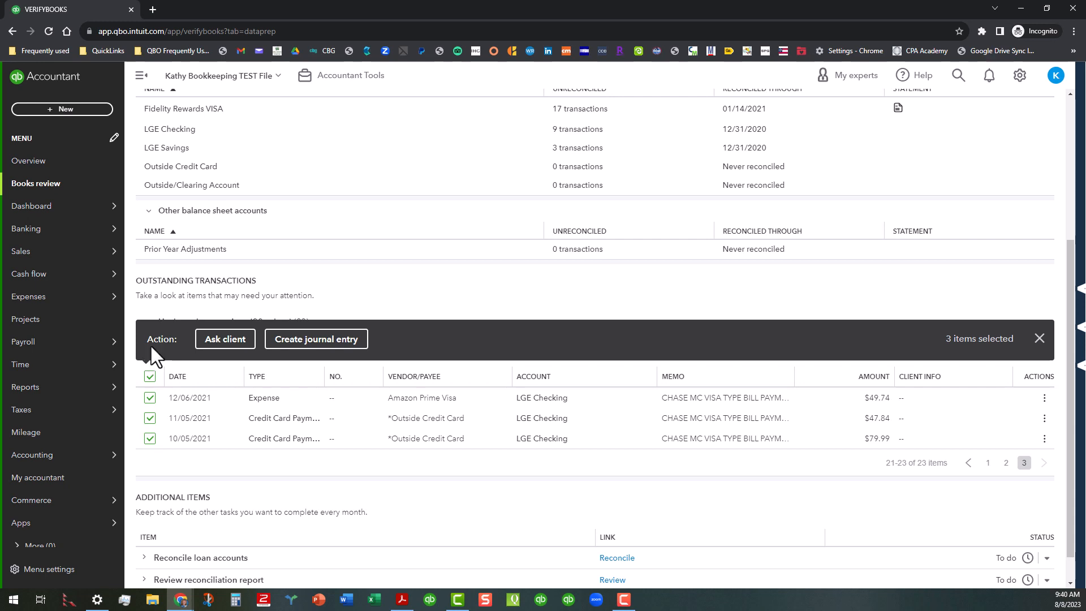
pyautogui.click(225, 340)
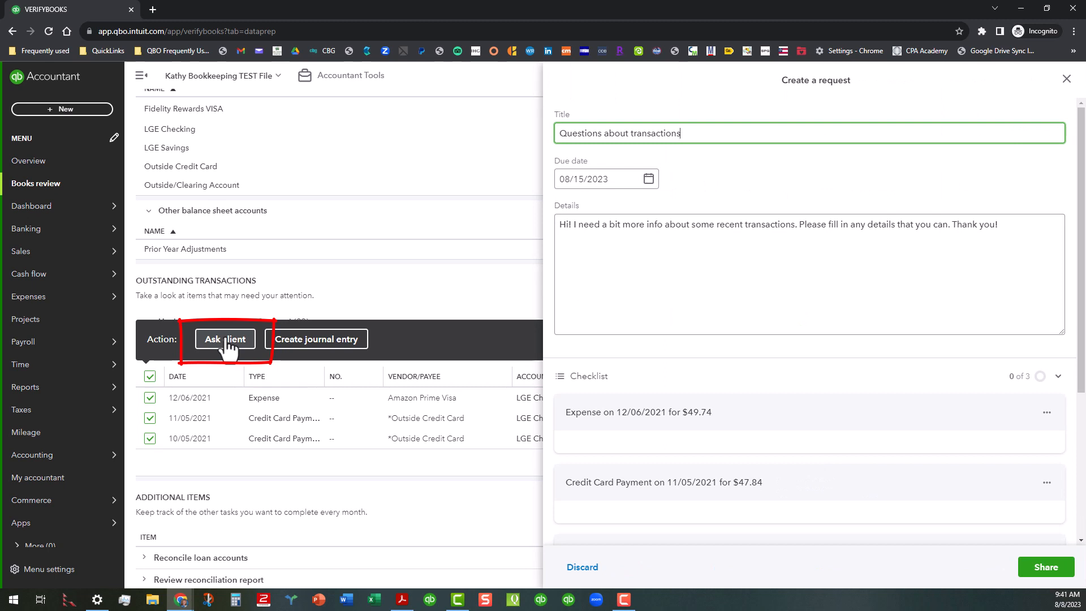
# Step: Review the request's details message, then close the request without sharing it
pyautogui.click(786, 254)
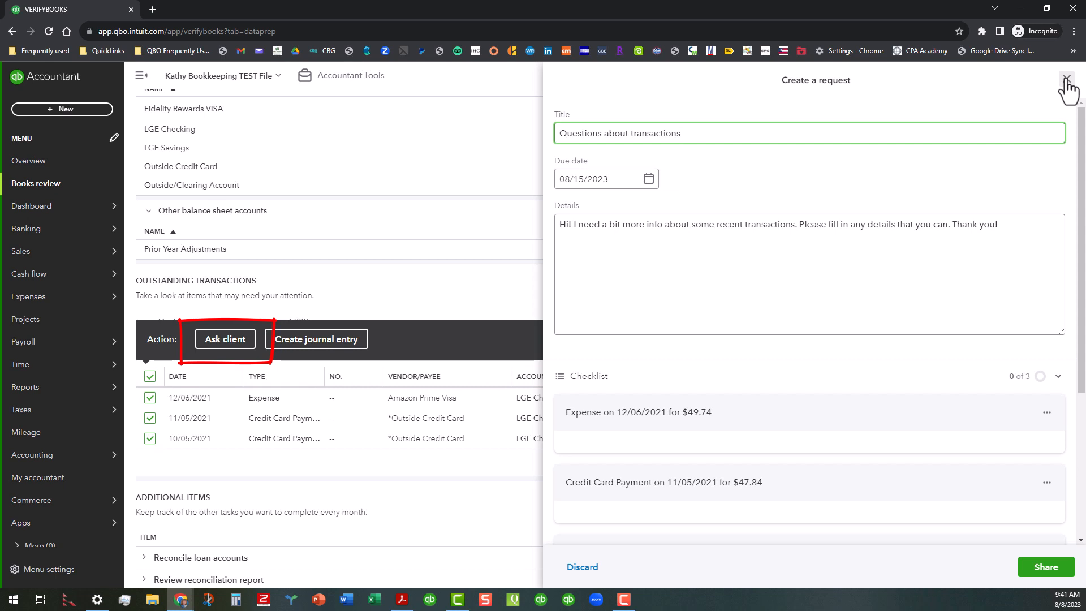
pyautogui.scroll(-5, 891, 271)
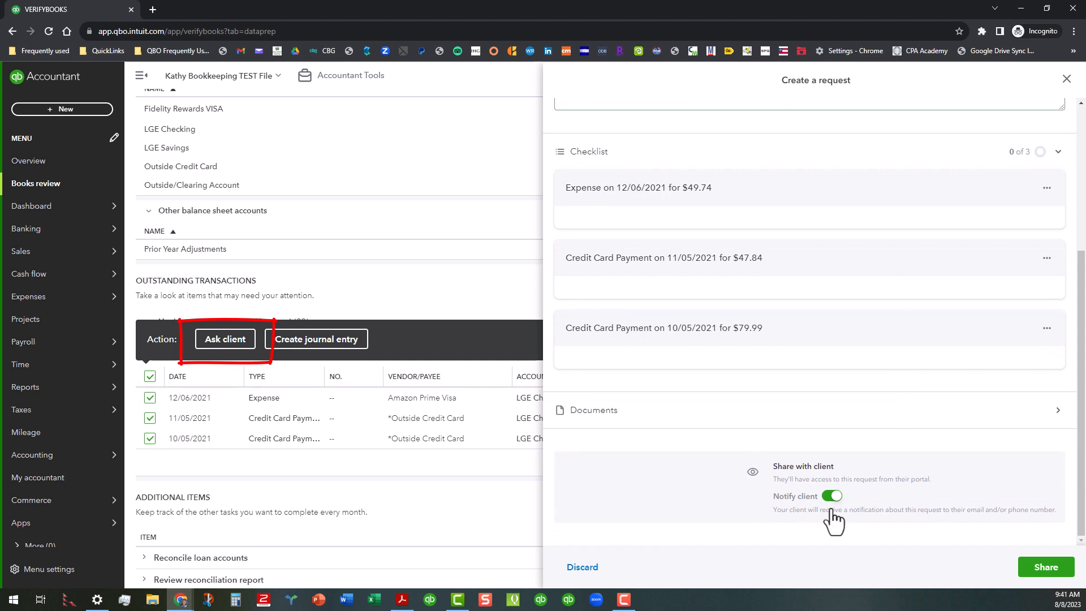
pyautogui.click(1067, 81)
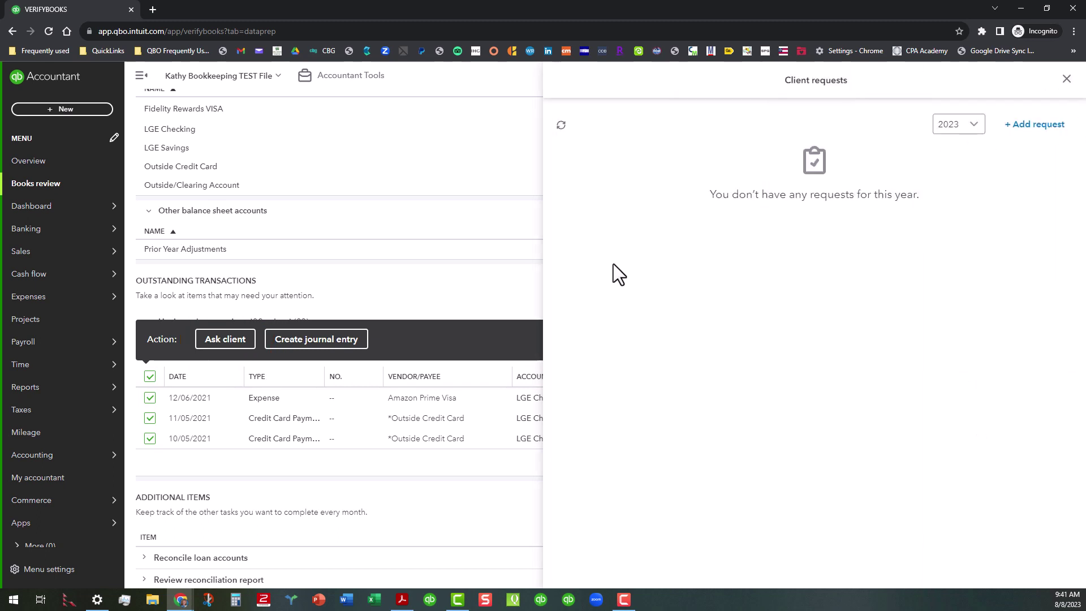
# Step: Close the client requests list and create a journal entry for the three selected transactions
pyautogui.click(1067, 81)
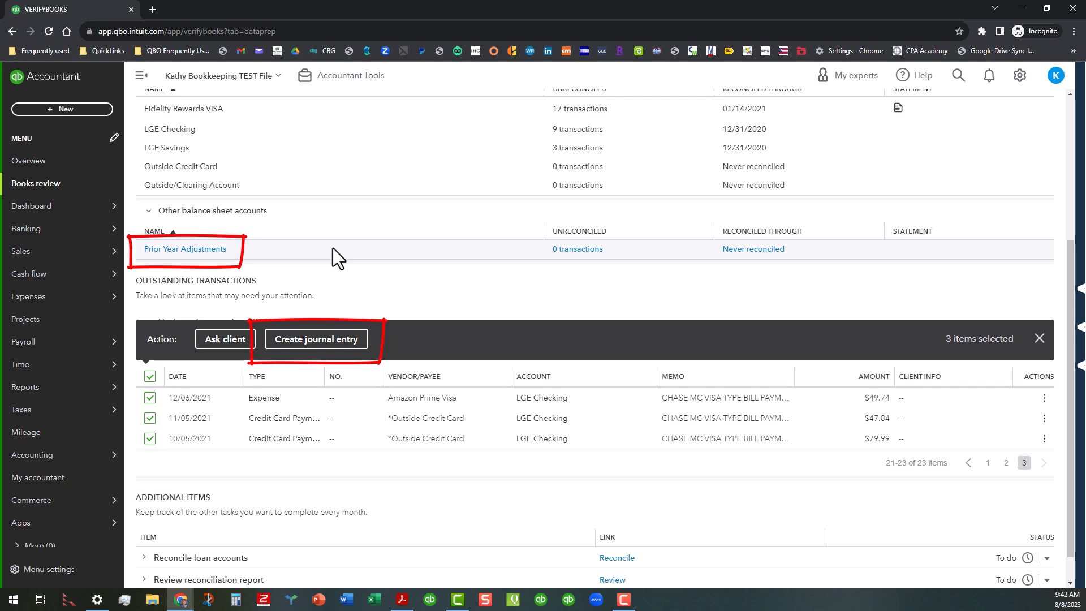
pyautogui.click(331, 342)
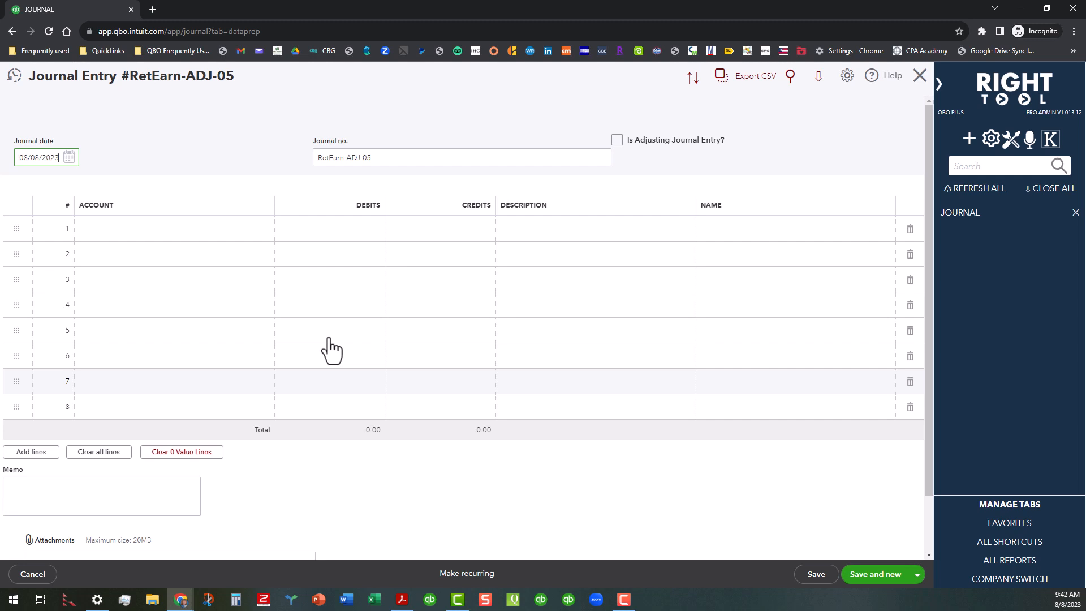
# Step: Mark the entry as an adjusting journal entry, then close it and leave without saving
pyautogui.click(617, 139)
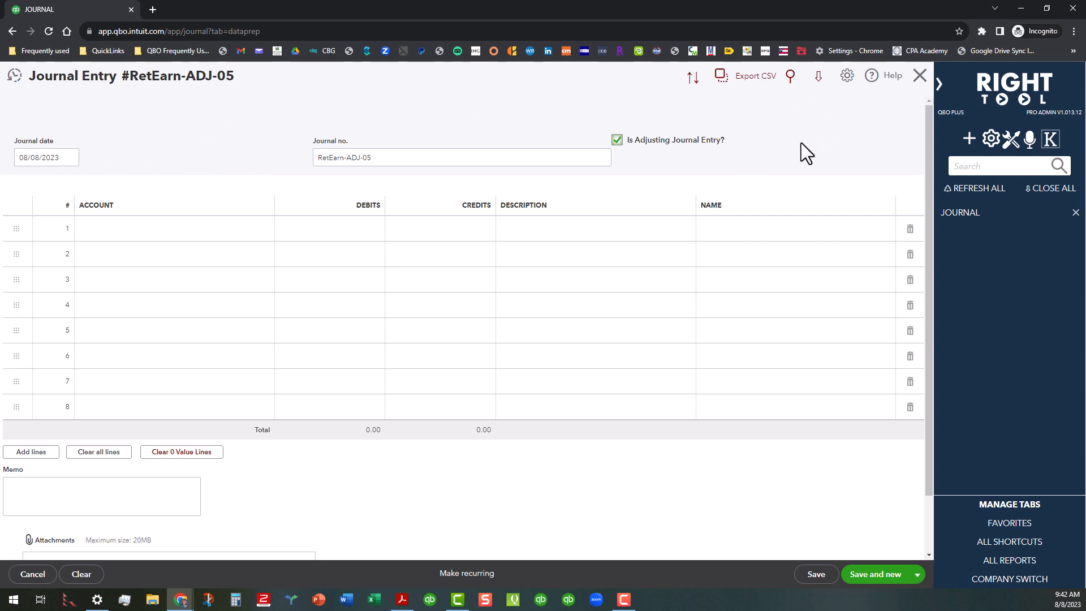
pyautogui.click(921, 78)
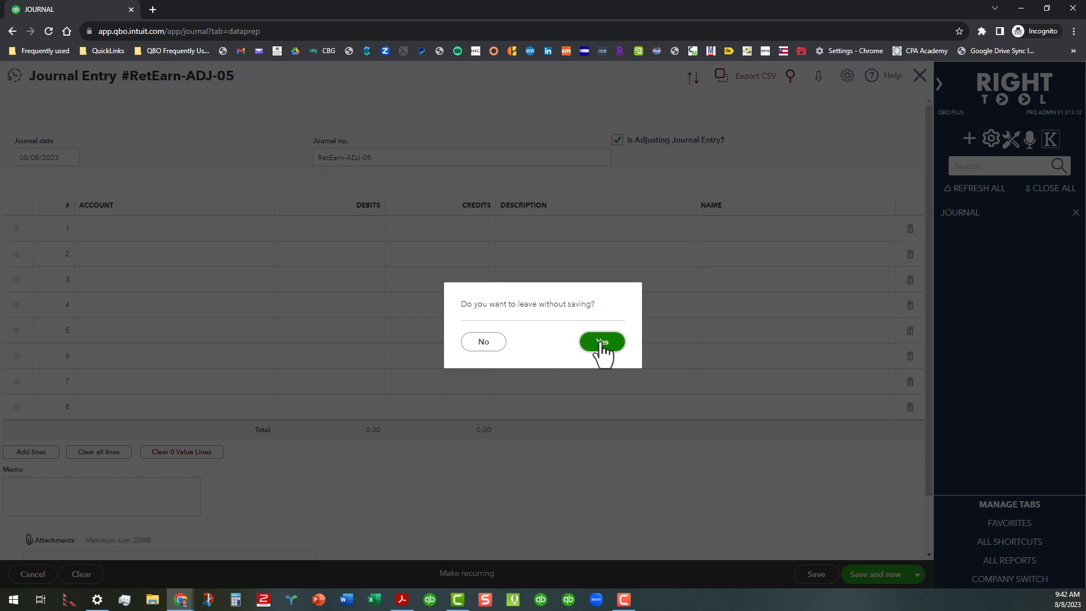
pyautogui.click(602, 342)
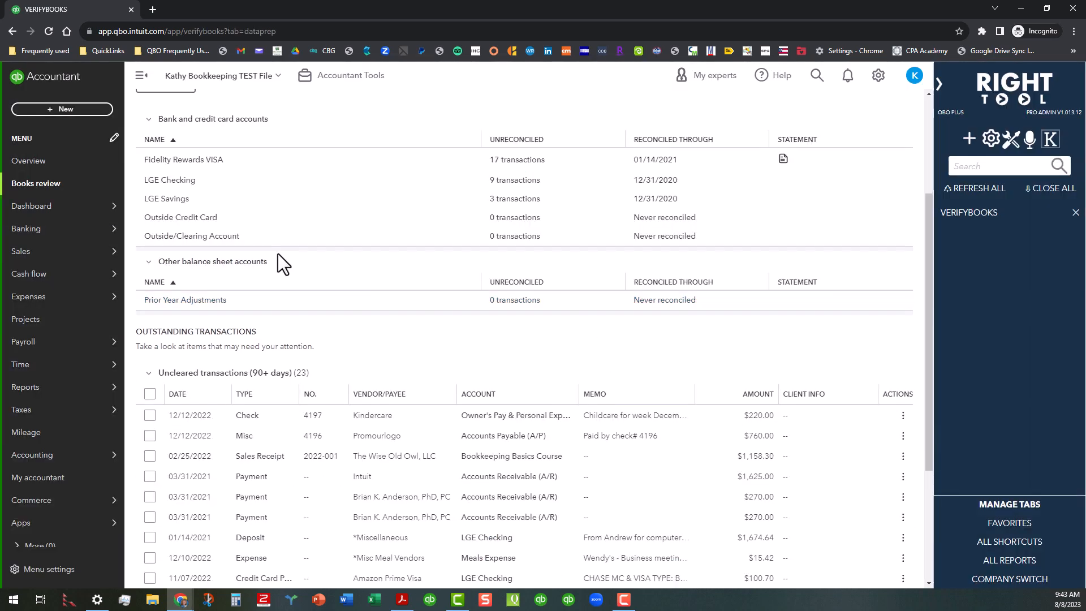